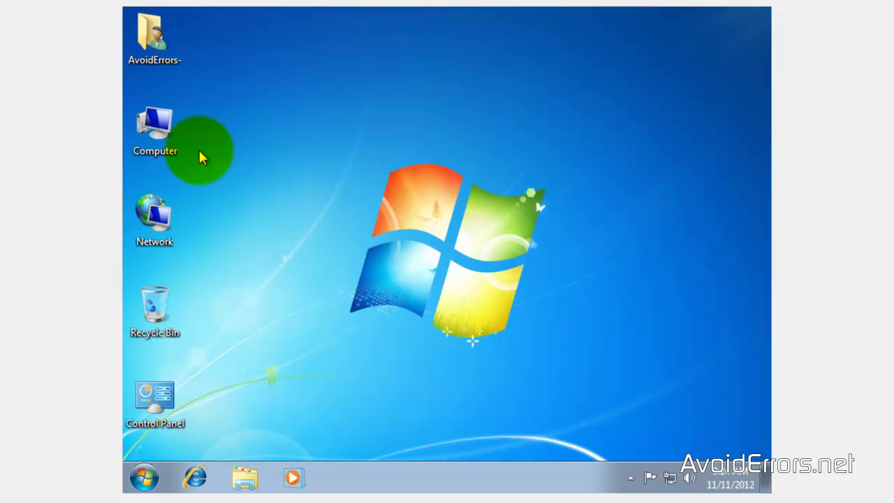
# Open the shortcut menu of the desktop's Computer icon
pyautogui.rightClick(166, 154)
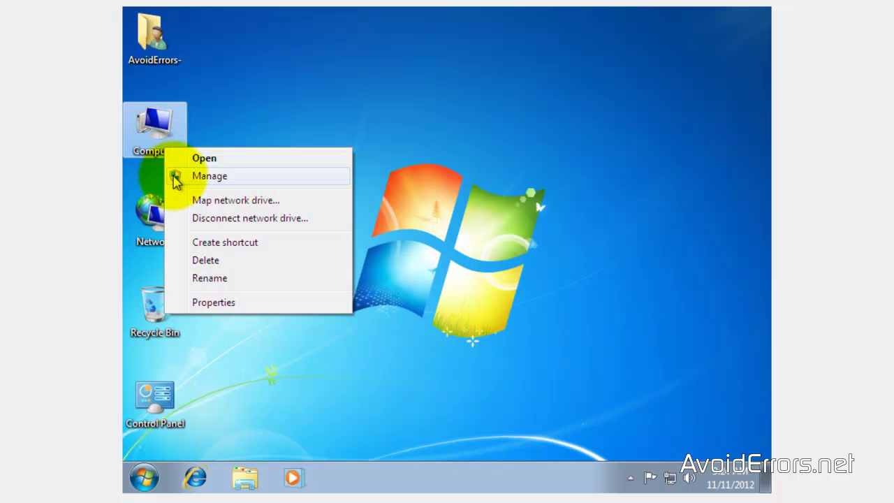
# Open Computer Management on Disk Management to view Disk 0's 100 MB and C: partitions
pyautogui.click(175, 177)
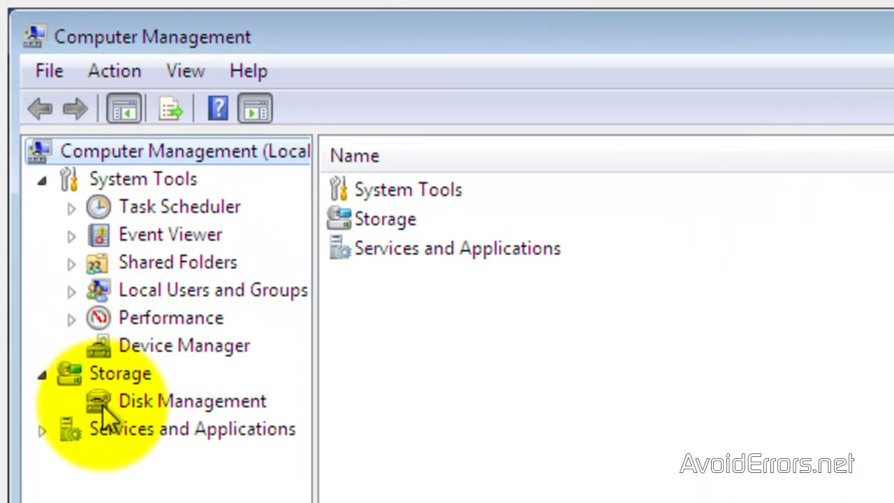
pyautogui.click(104, 412)
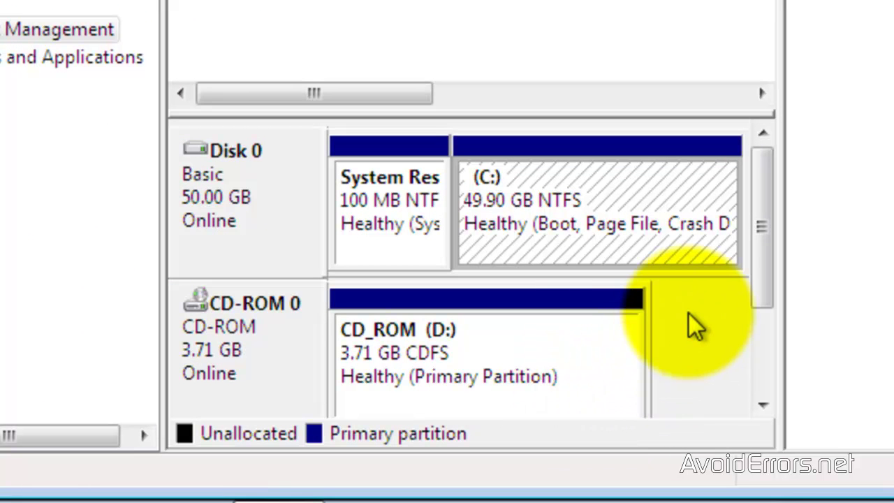
# Shrink the C: volume by 10000 MB, leaving 9.77 GB unallocated
pyautogui.rightClick(688, 160)
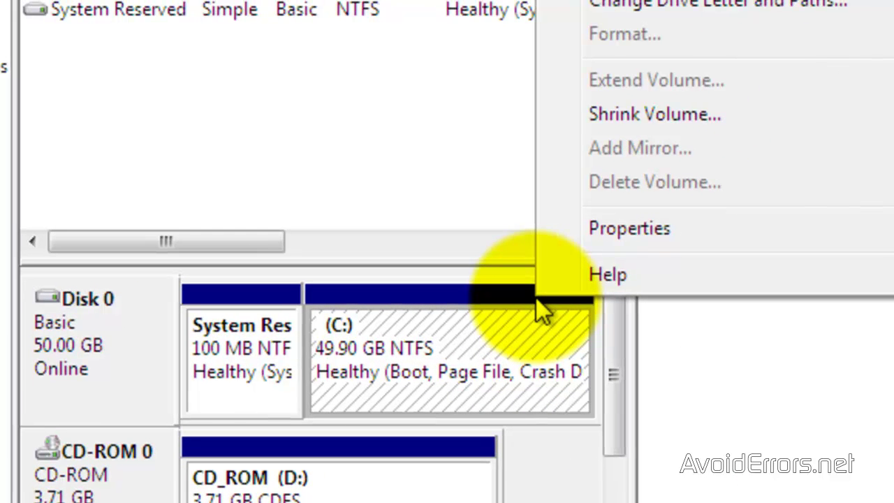
pyautogui.click(564, 131)
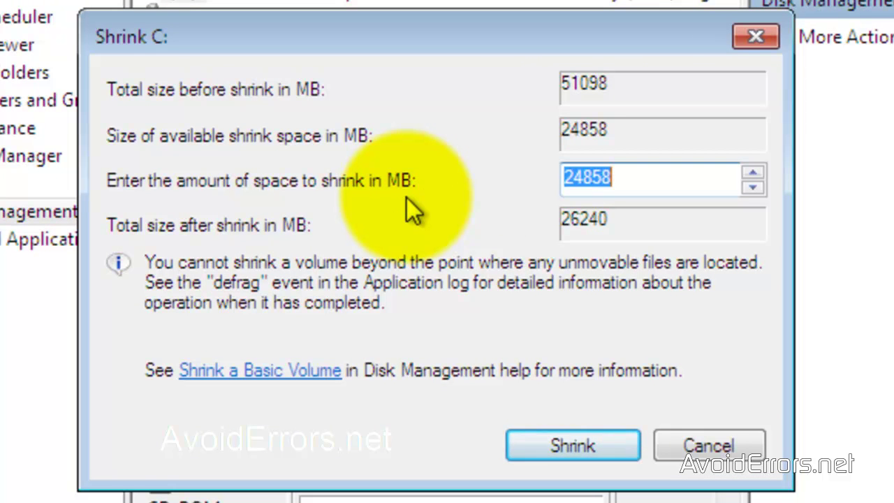
pyautogui.write('10000')
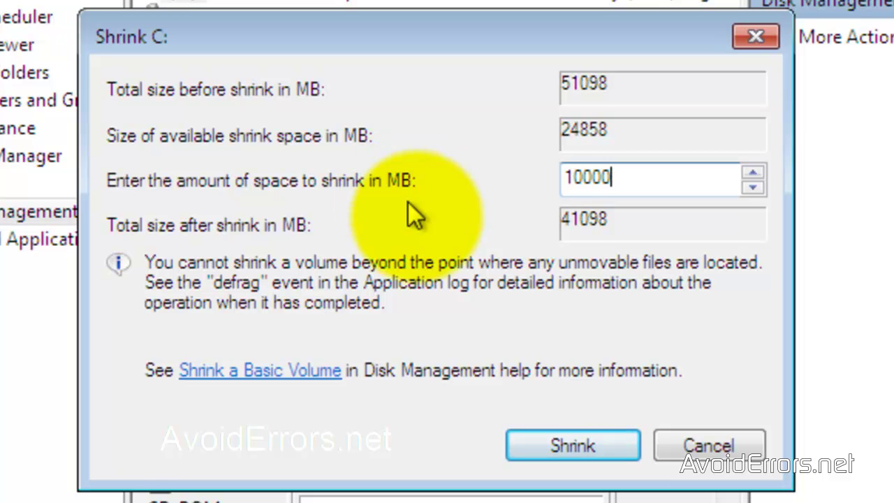
pyautogui.click(514, 441)
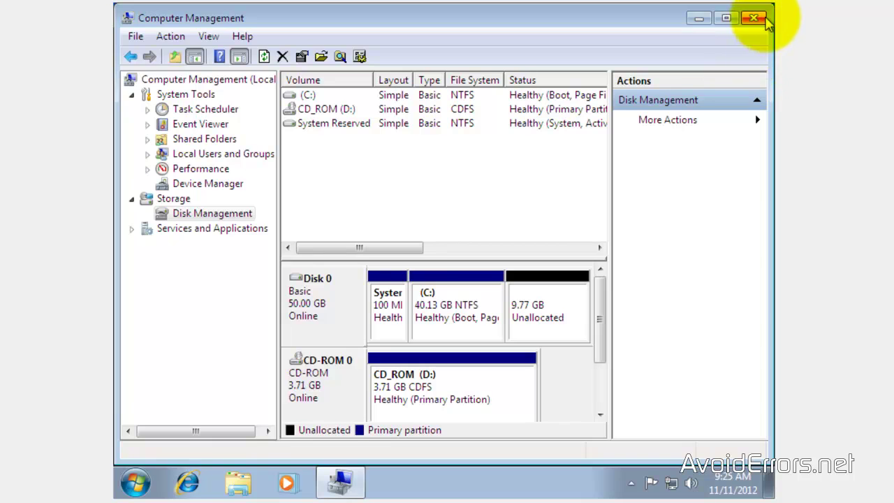
# Close Computer Management and restart Windows through the Start menu's power options
pyautogui.click(766, 20)
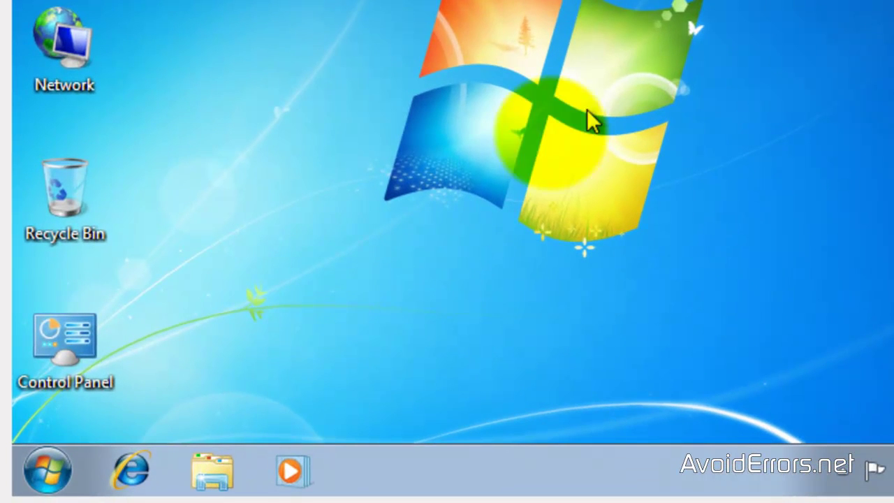
pyautogui.click(28, 471)
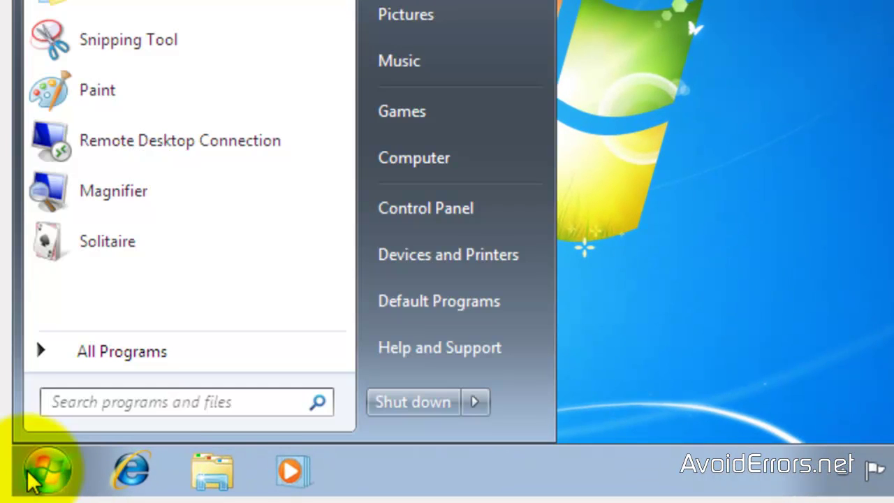
pyautogui.click(471, 402)
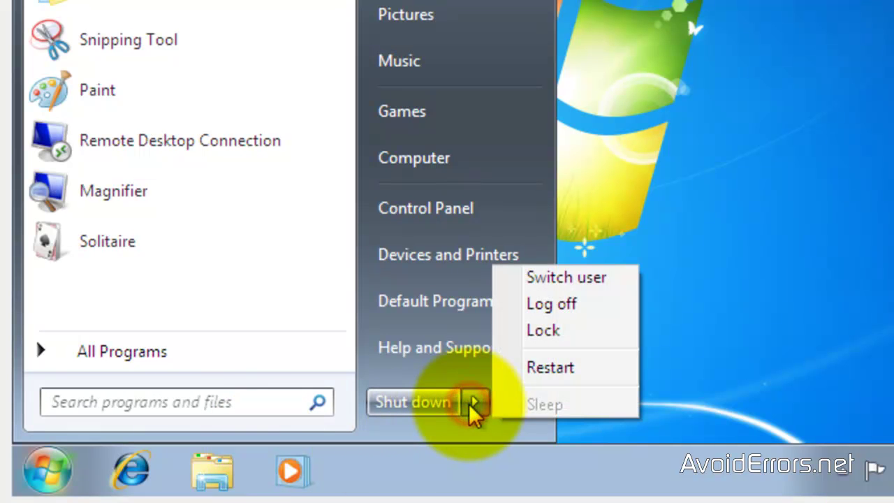
pyautogui.click(552, 368)
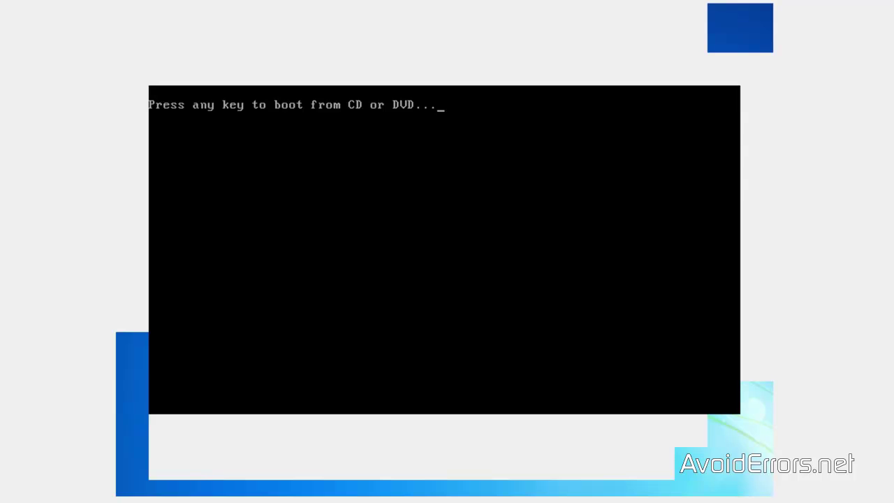
# Boot the machine from the Ubuntu 12.10 CD at the boot prompt
pyautogui.press('Return')
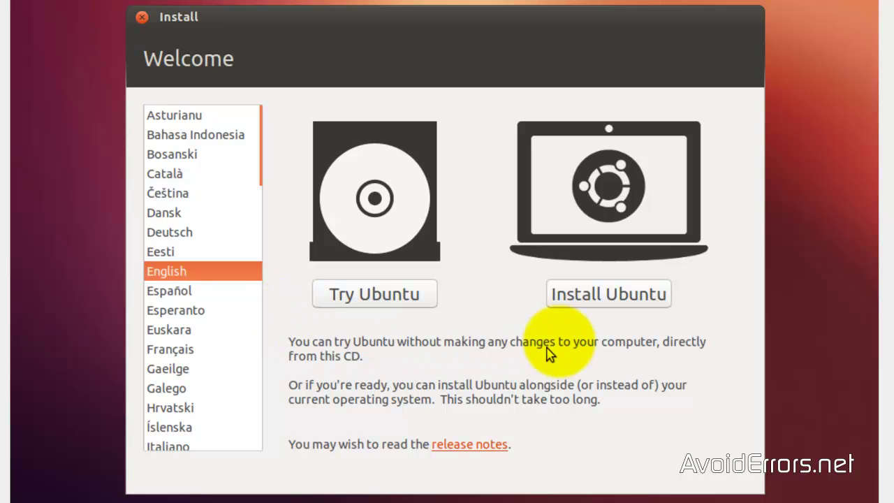
# Choose Install Ubuntu and continue past the Preparing to install checks
pyautogui.click(610, 312)
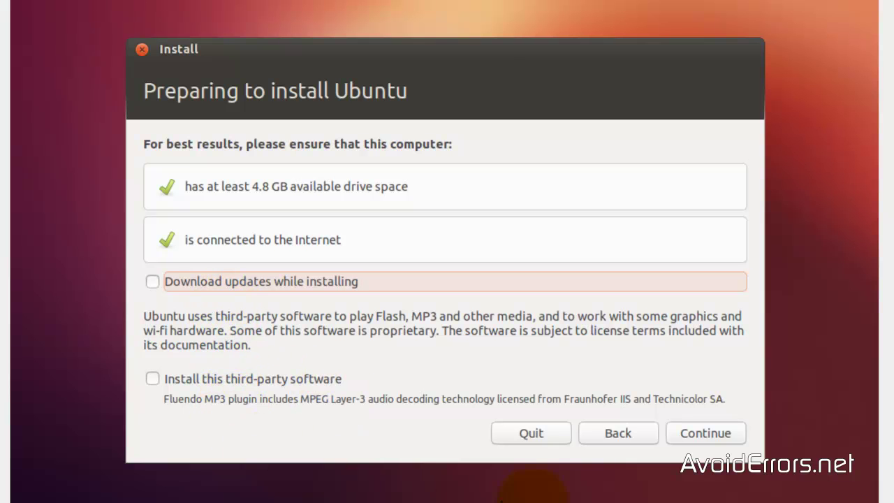
pyautogui.click(685, 443)
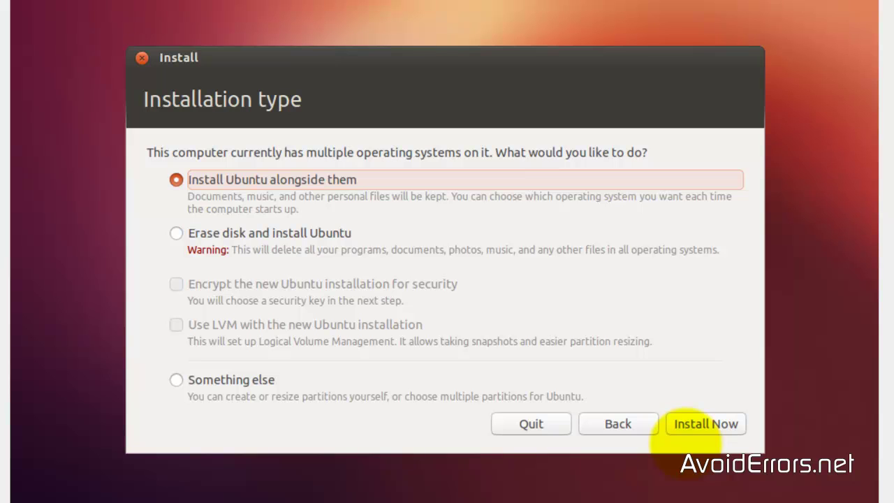
# Choose 'Something else' partitioning and select the 10486 MB free space
pyautogui.click(245, 391)
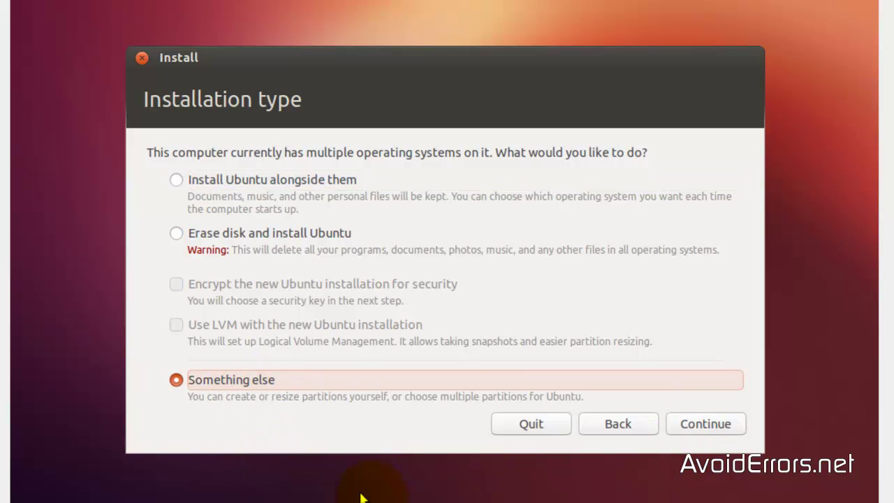
pyautogui.click(678, 433)
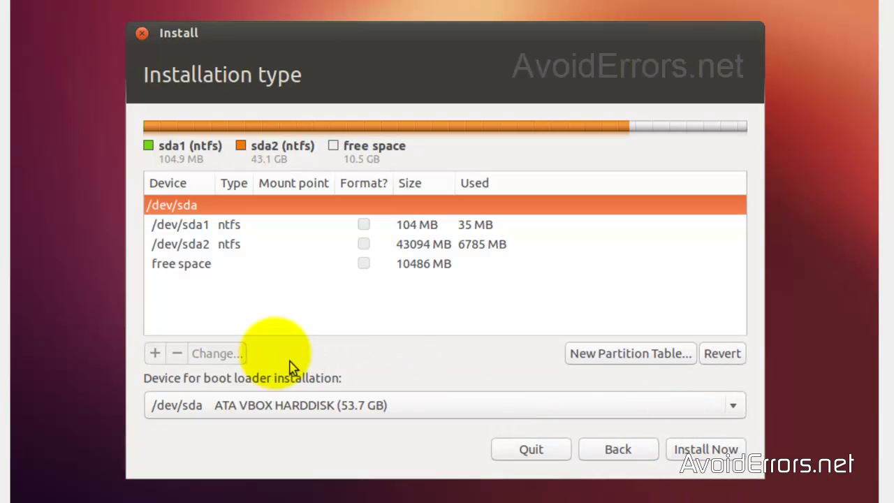
pyautogui.click(200, 263)
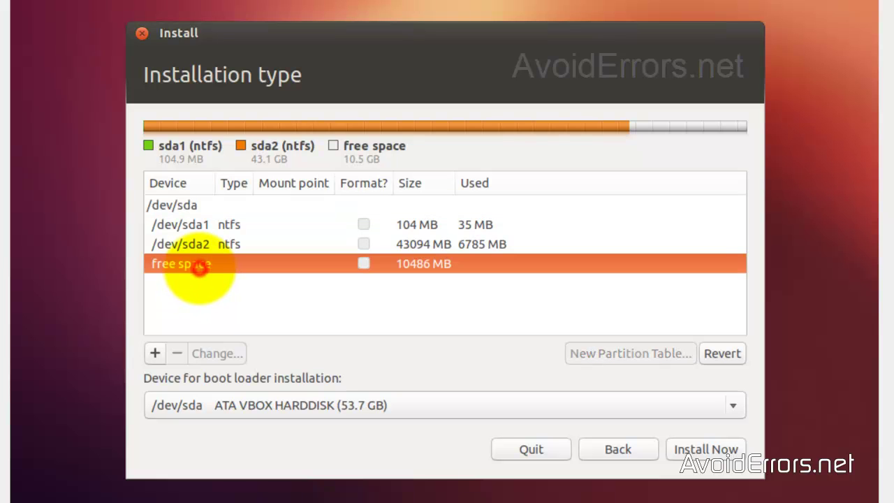
# Create a 1000 MB logical partition used as swap area (/dev/sda5)
pyautogui.click(155, 352)
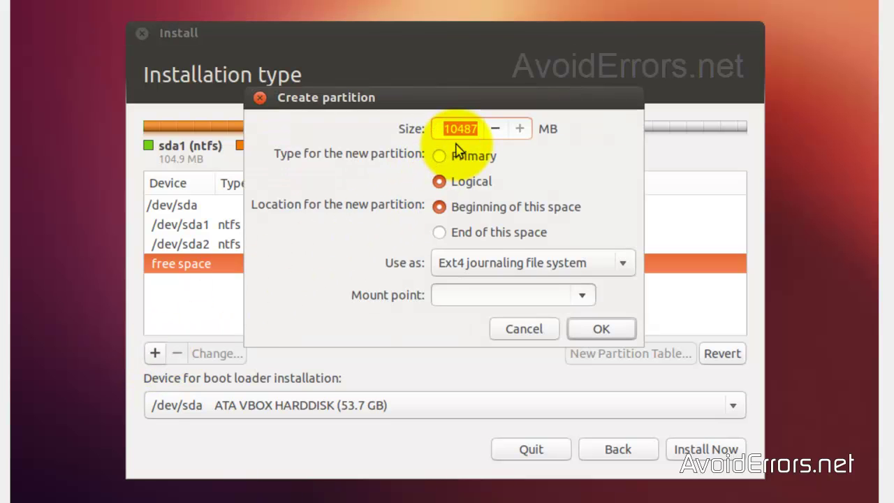
pyautogui.write('1000')
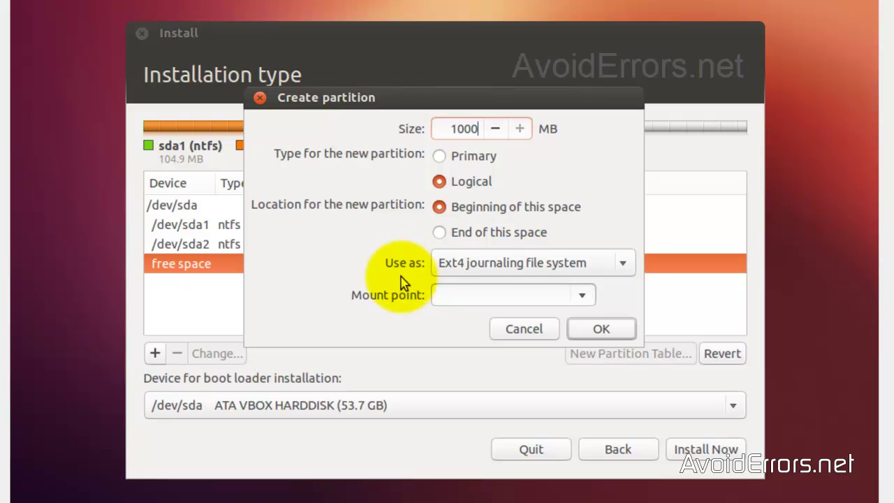
pyautogui.click(621, 264)
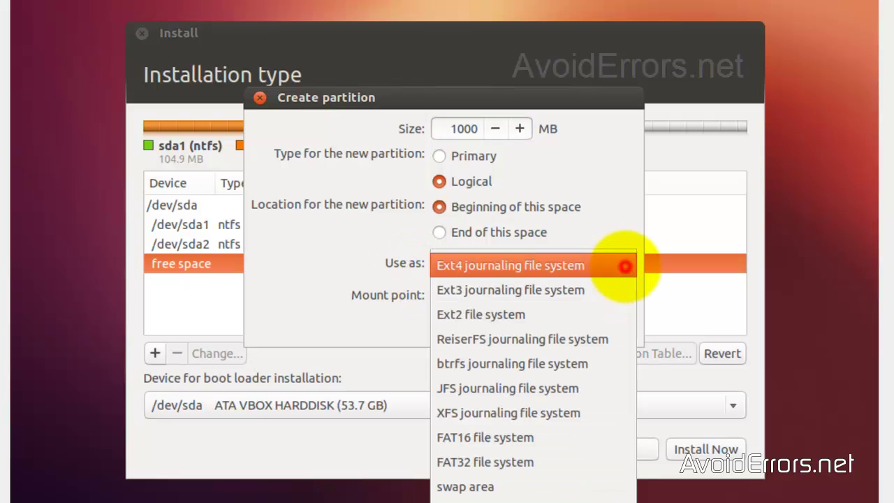
pyautogui.click(537, 488)
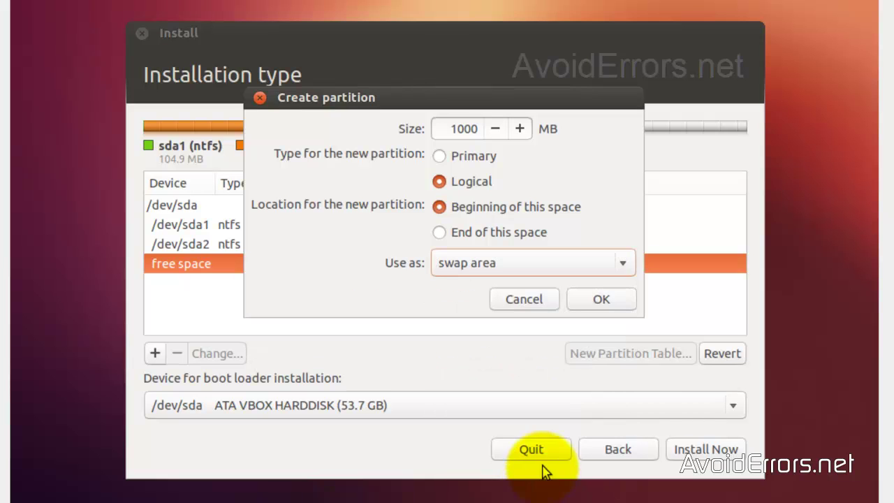
pyautogui.click(602, 300)
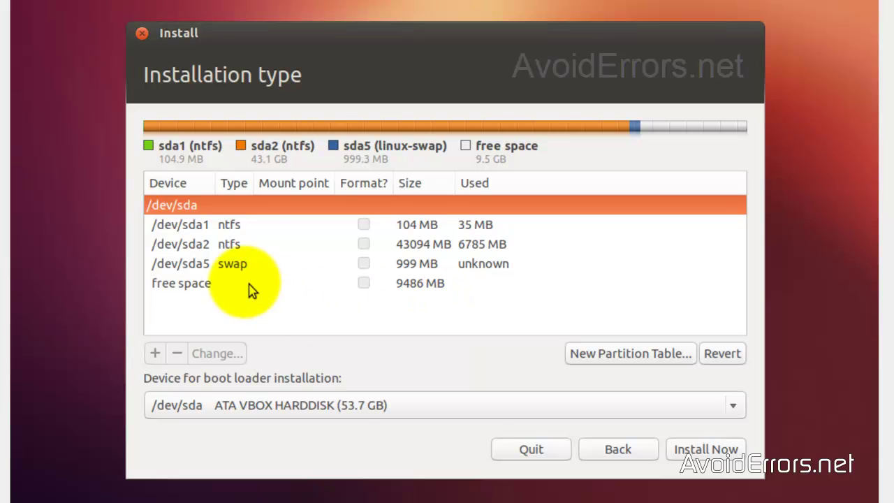
# Turn the remaining 9486 MB into a primary ext4 partition mounted at /
pyautogui.click(198, 293)
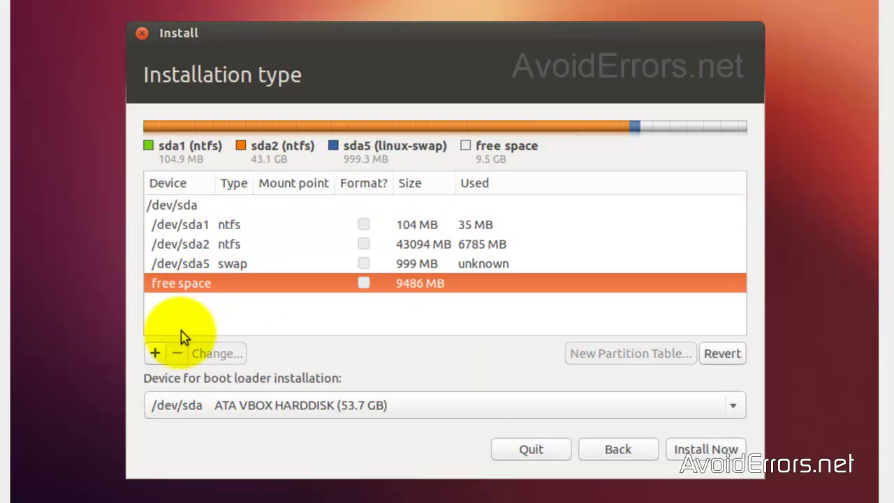
pyautogui.click(156, 353)
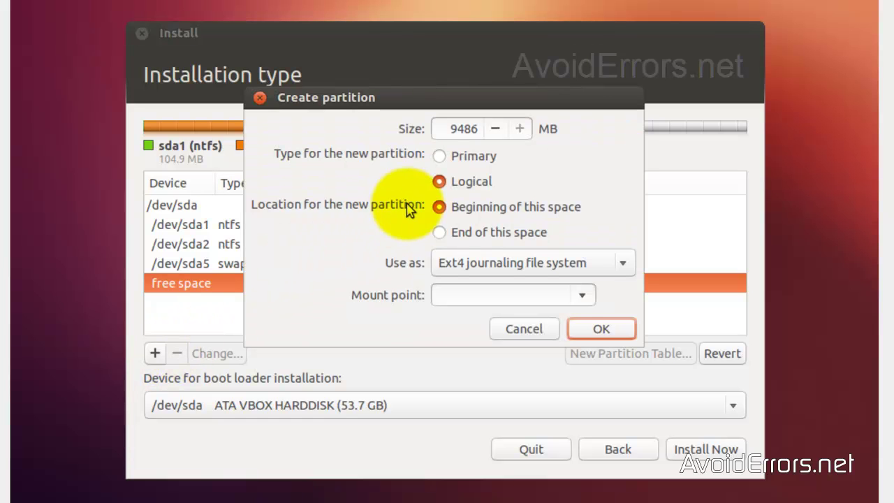
pyautogui.click(476, 156)
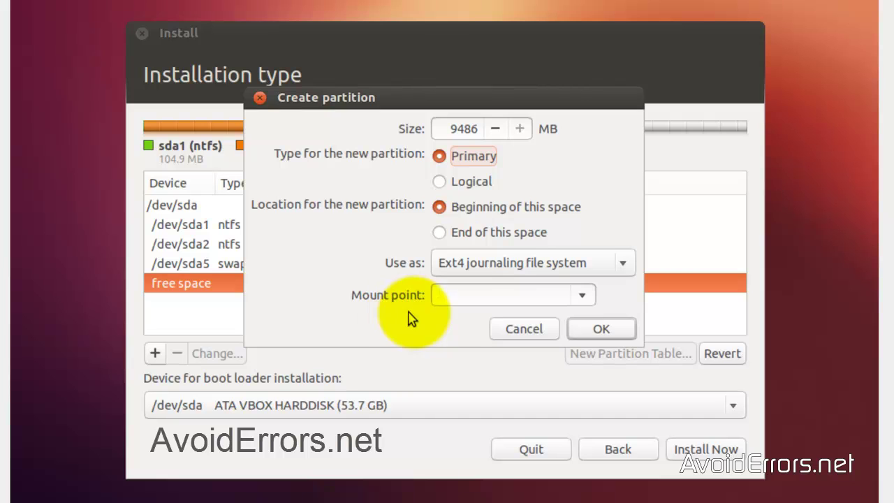
pyautogui.click(583, 299)
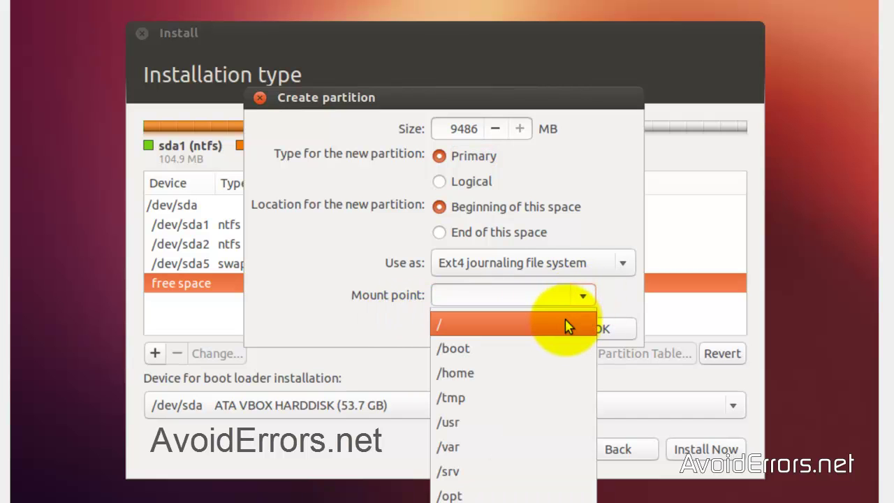
pyautogui.click(565, 321)
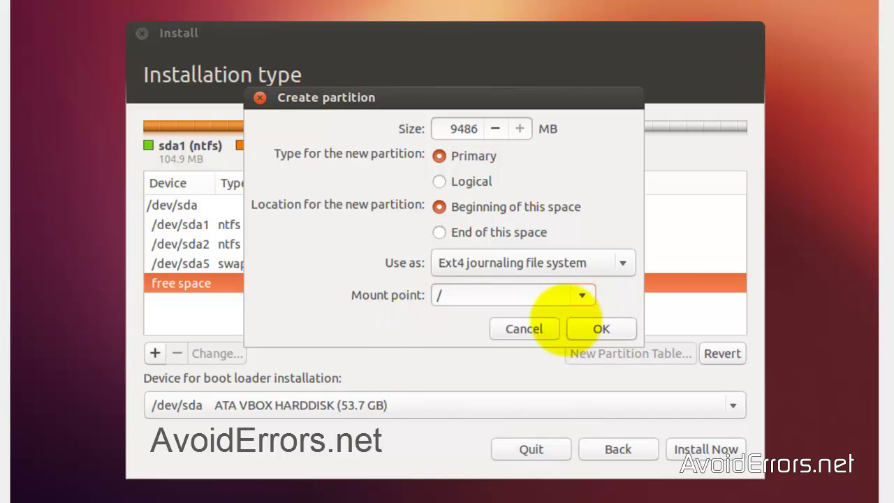
pyautogui.click(574, 334)
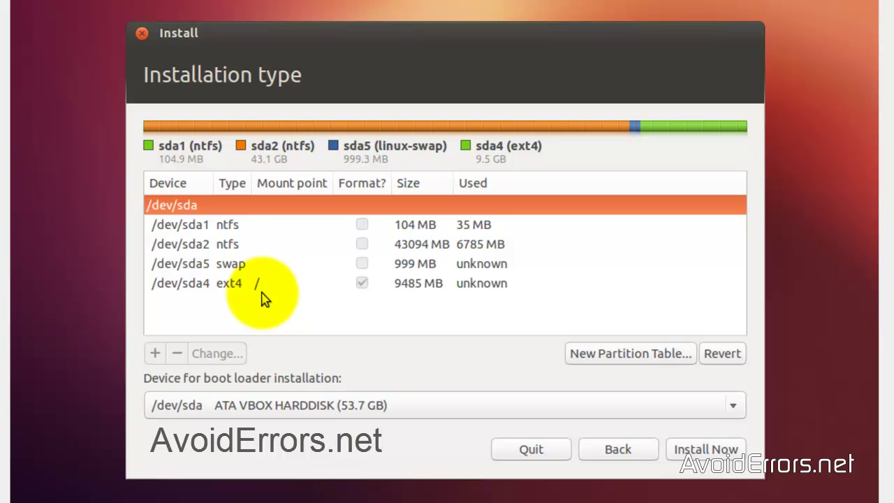
pyautogui.click(236, 282)
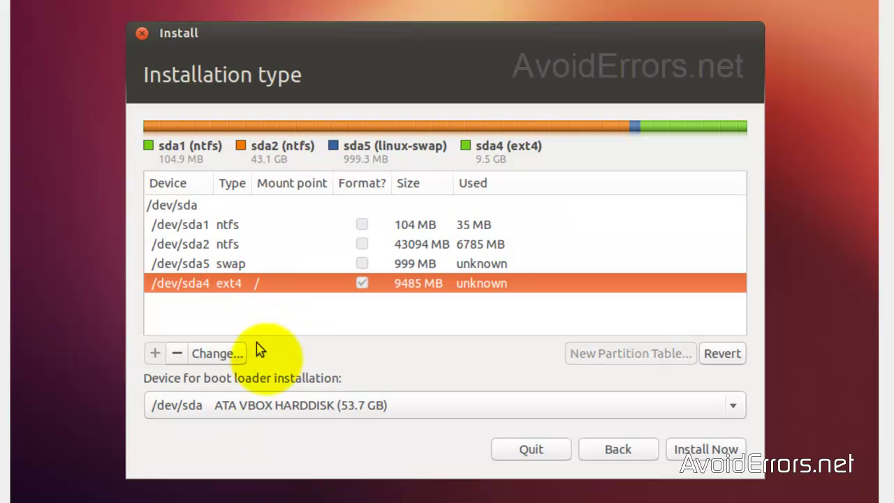
# Start installing with this partition layout and confirm New York as the location
pyautogui.click(687, 464)
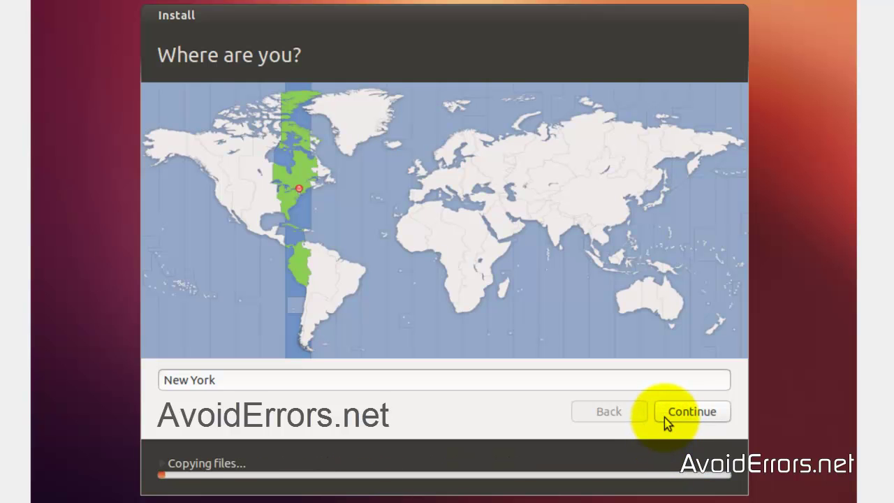
pyautogui.click(664, 417)
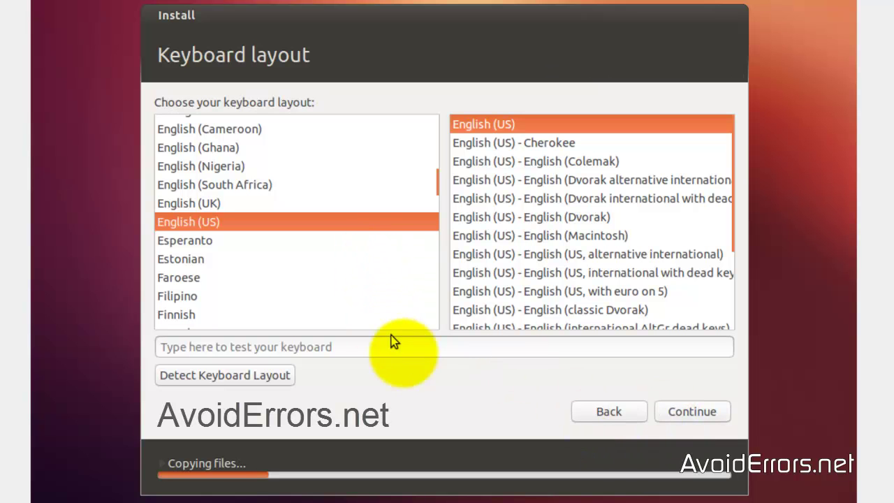
# Keep the English (US) keyboard, then create a password-protected user account that logs in automatically
pyautogui.click(660, 419)
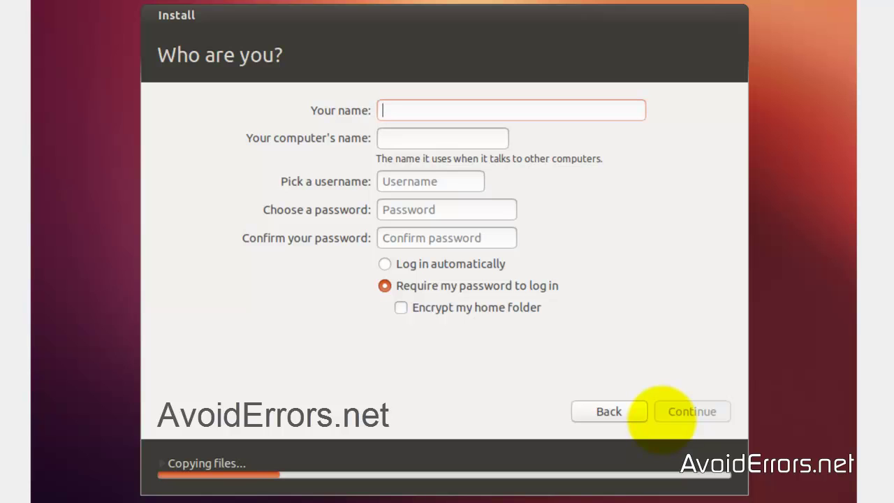
pyautogui.write('AvoidErrors')
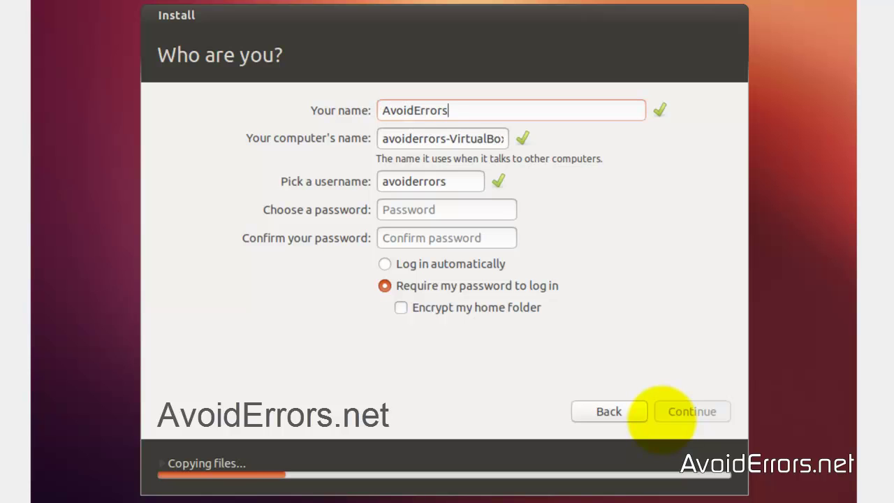
pyautogui.click(455, 204)
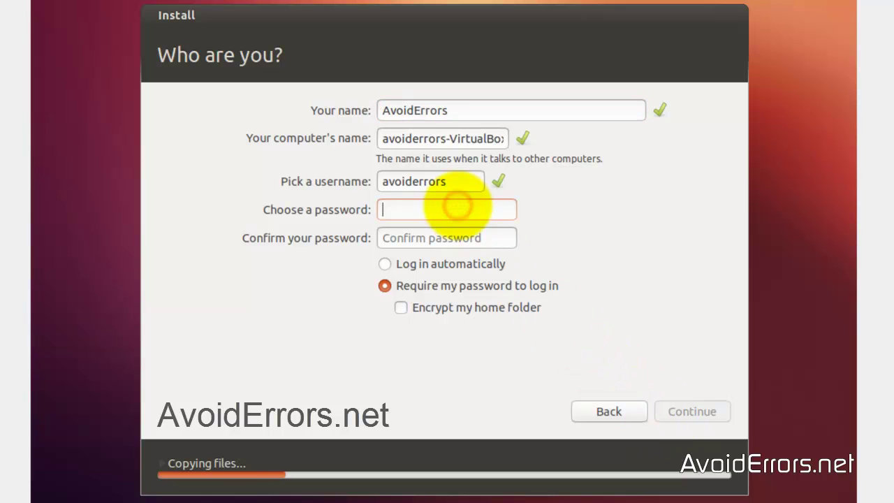
pyautogui.write('•••••••')
pyautogui.press('Tab')
pyautogui.write('•••••••')
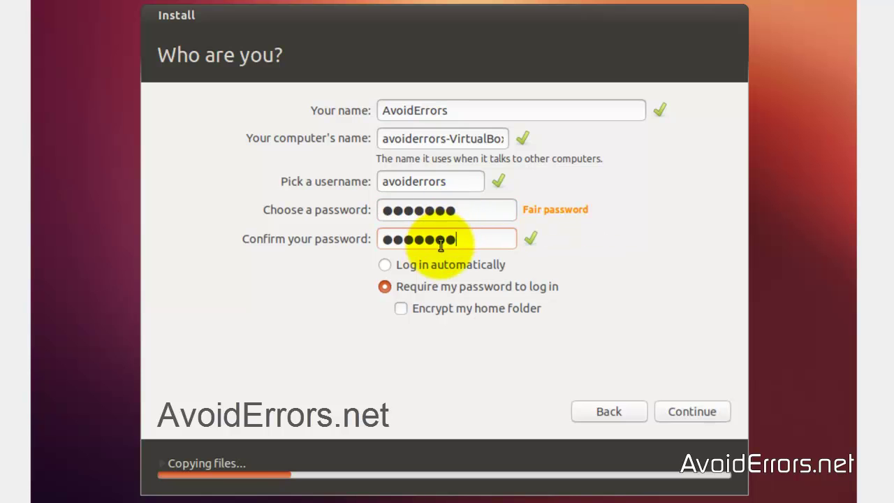
pyautogui.click(436, 264)
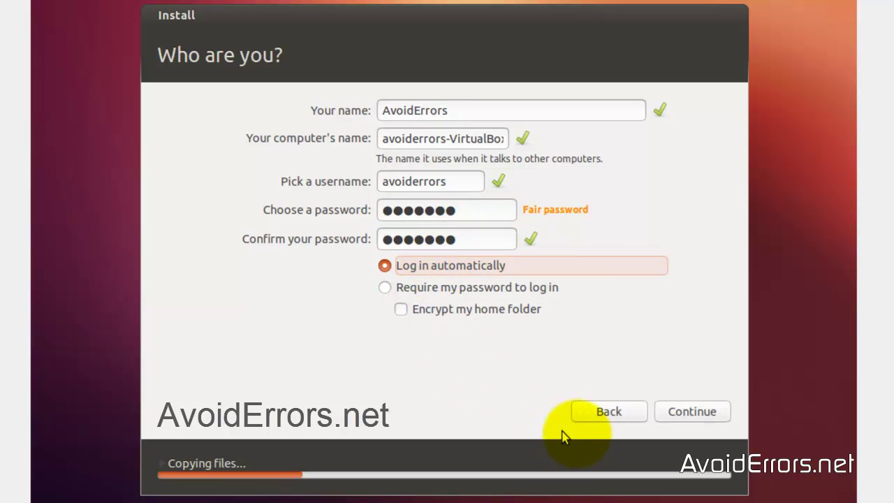
pyautogui.click(672, 419)
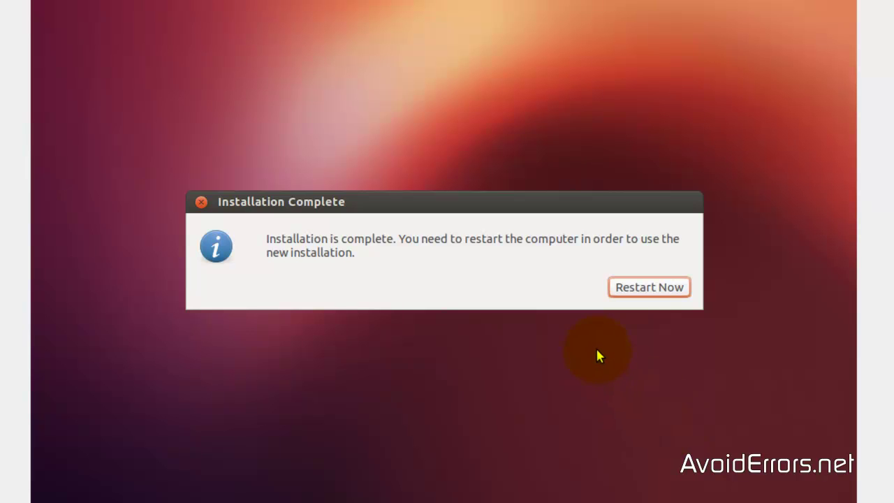
# Restart the computer and move the GRUB menu selection down toward the Windows 7 entry
pyautogui.click(623, 291)
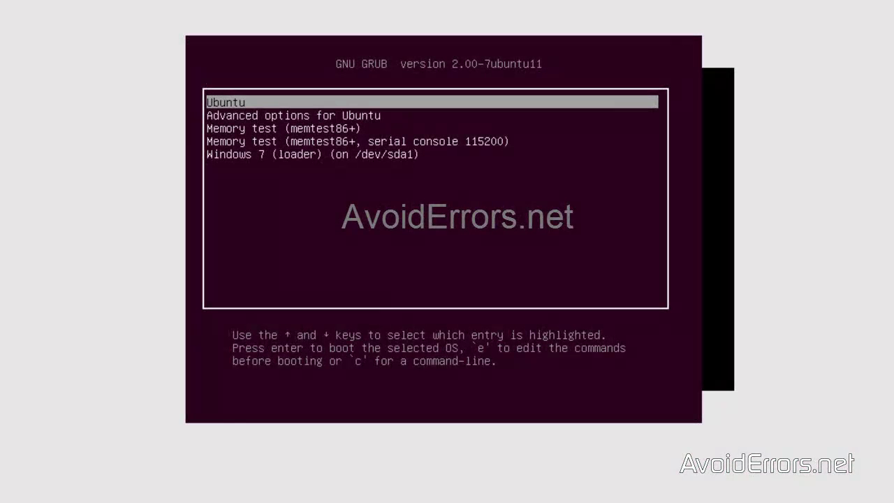
pyautogui.press('Down')
pyautogui.press('Down')
pyautogui.press('Down')
pyautogui.press('Down')
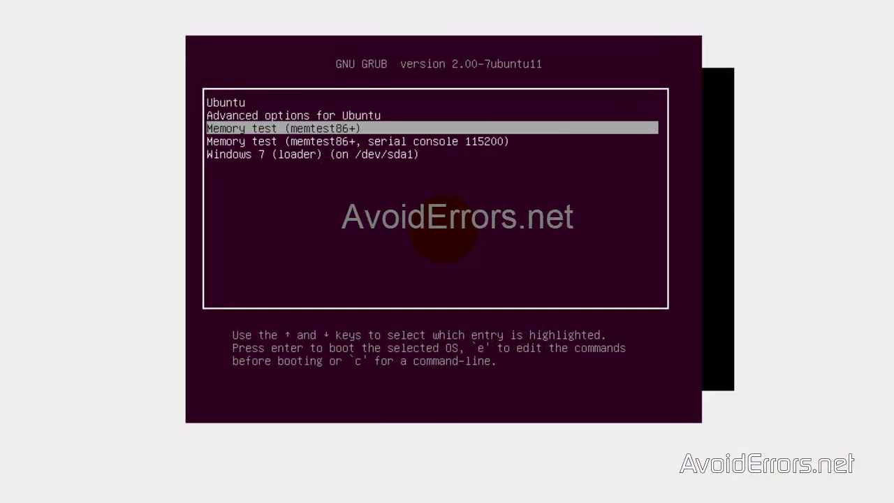